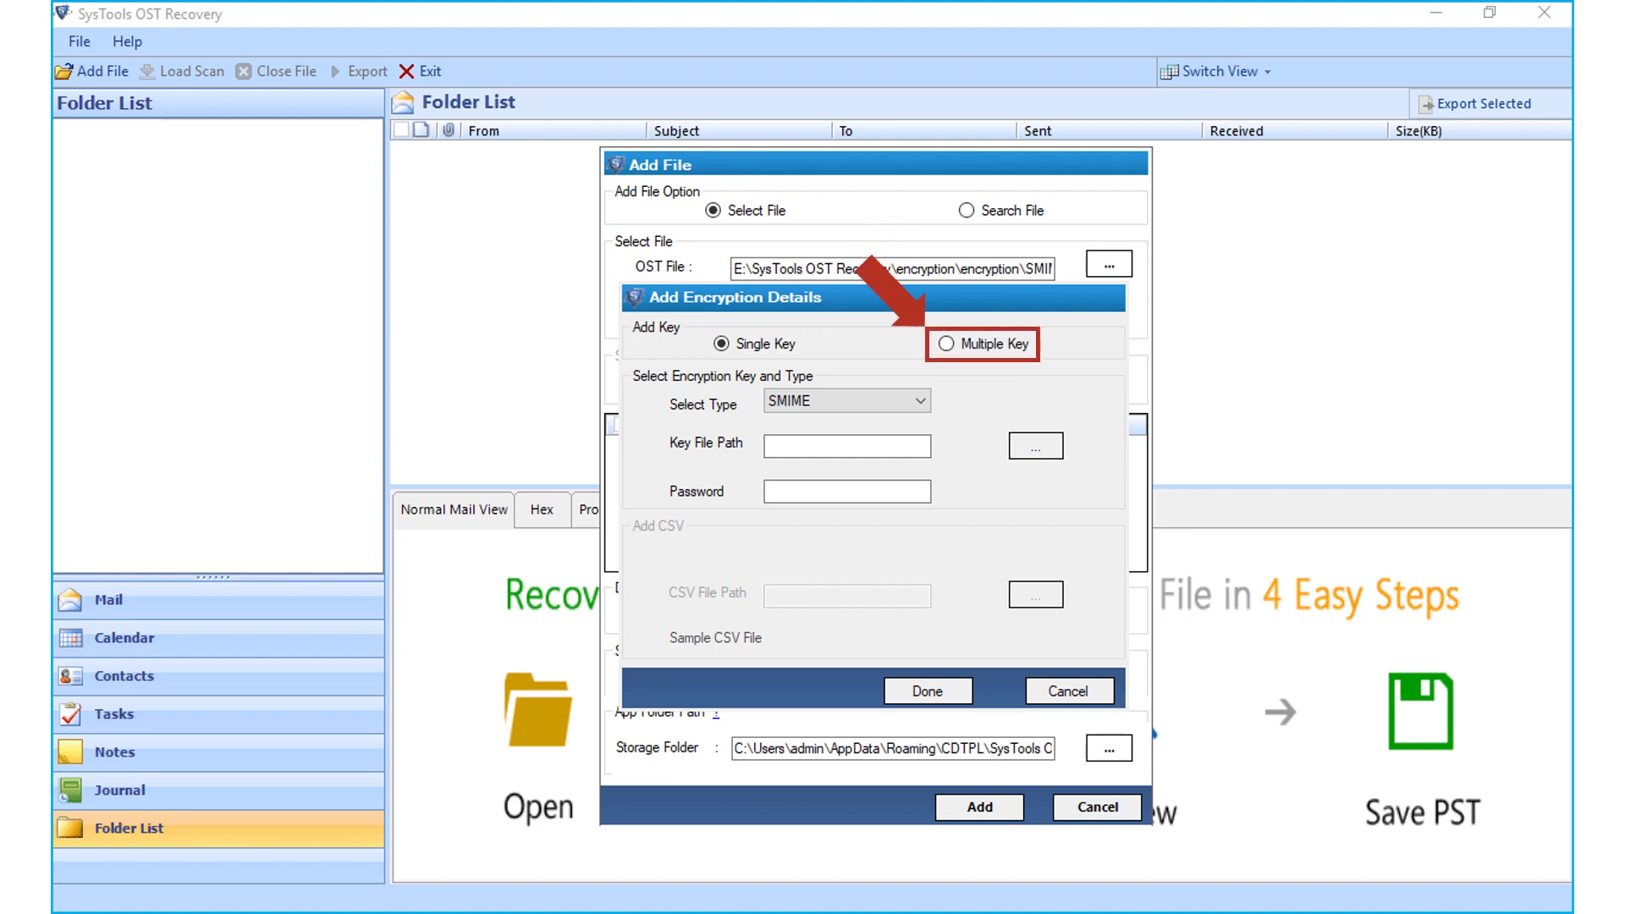
Keep the Single Key option after trying the CSV choice, and list the encryption types.
left_click(946, 343)
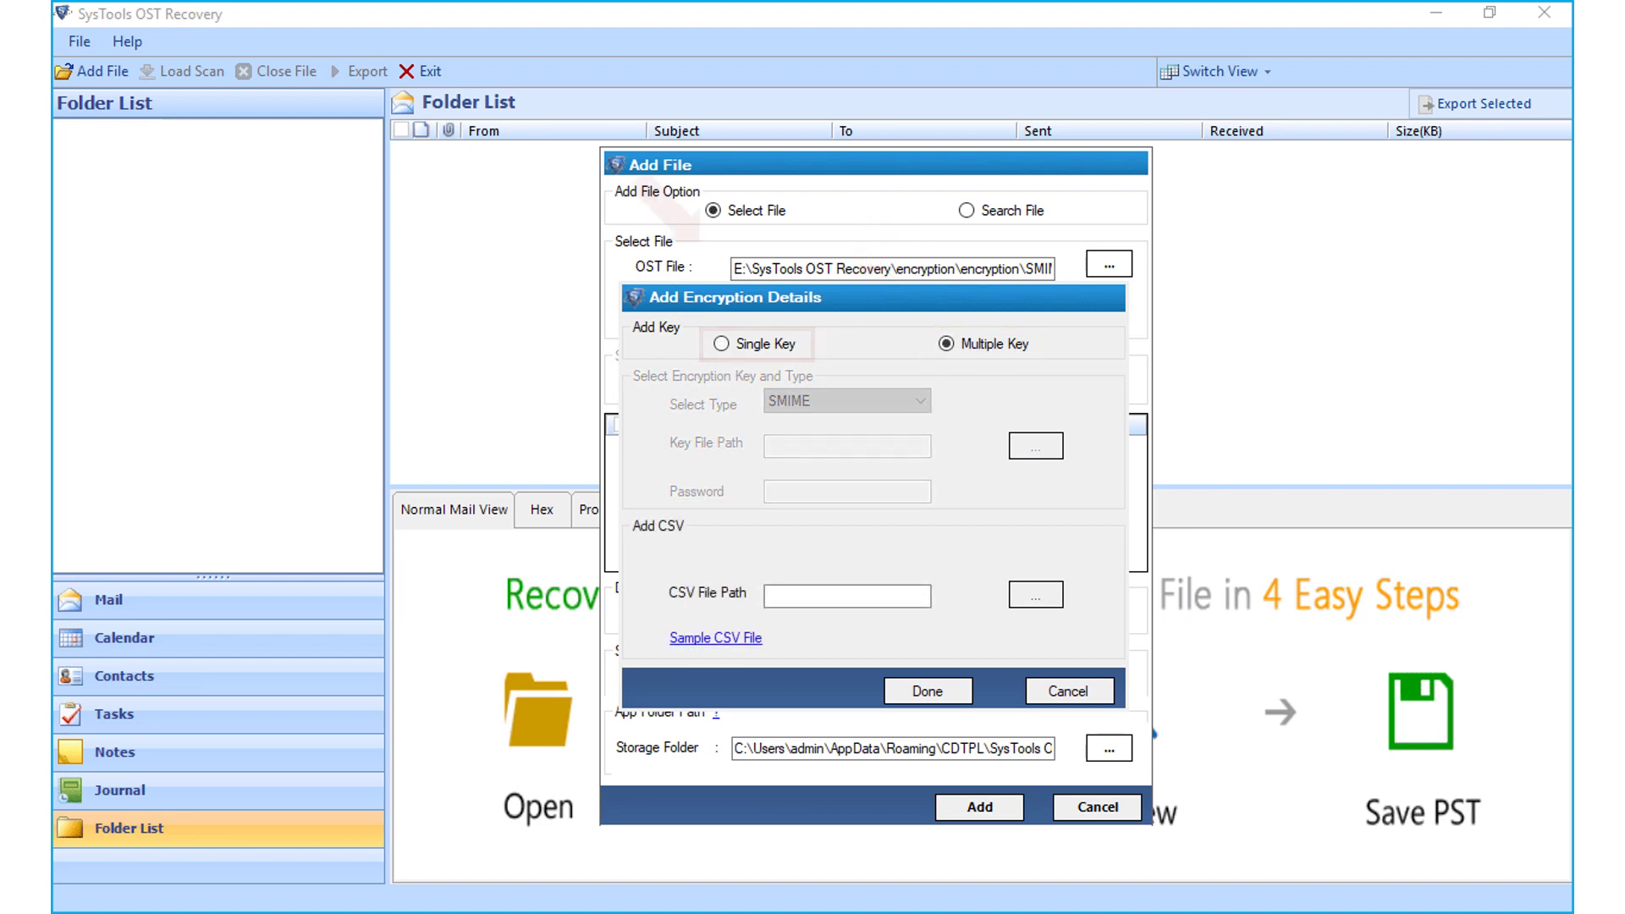
left_click(721, 343)
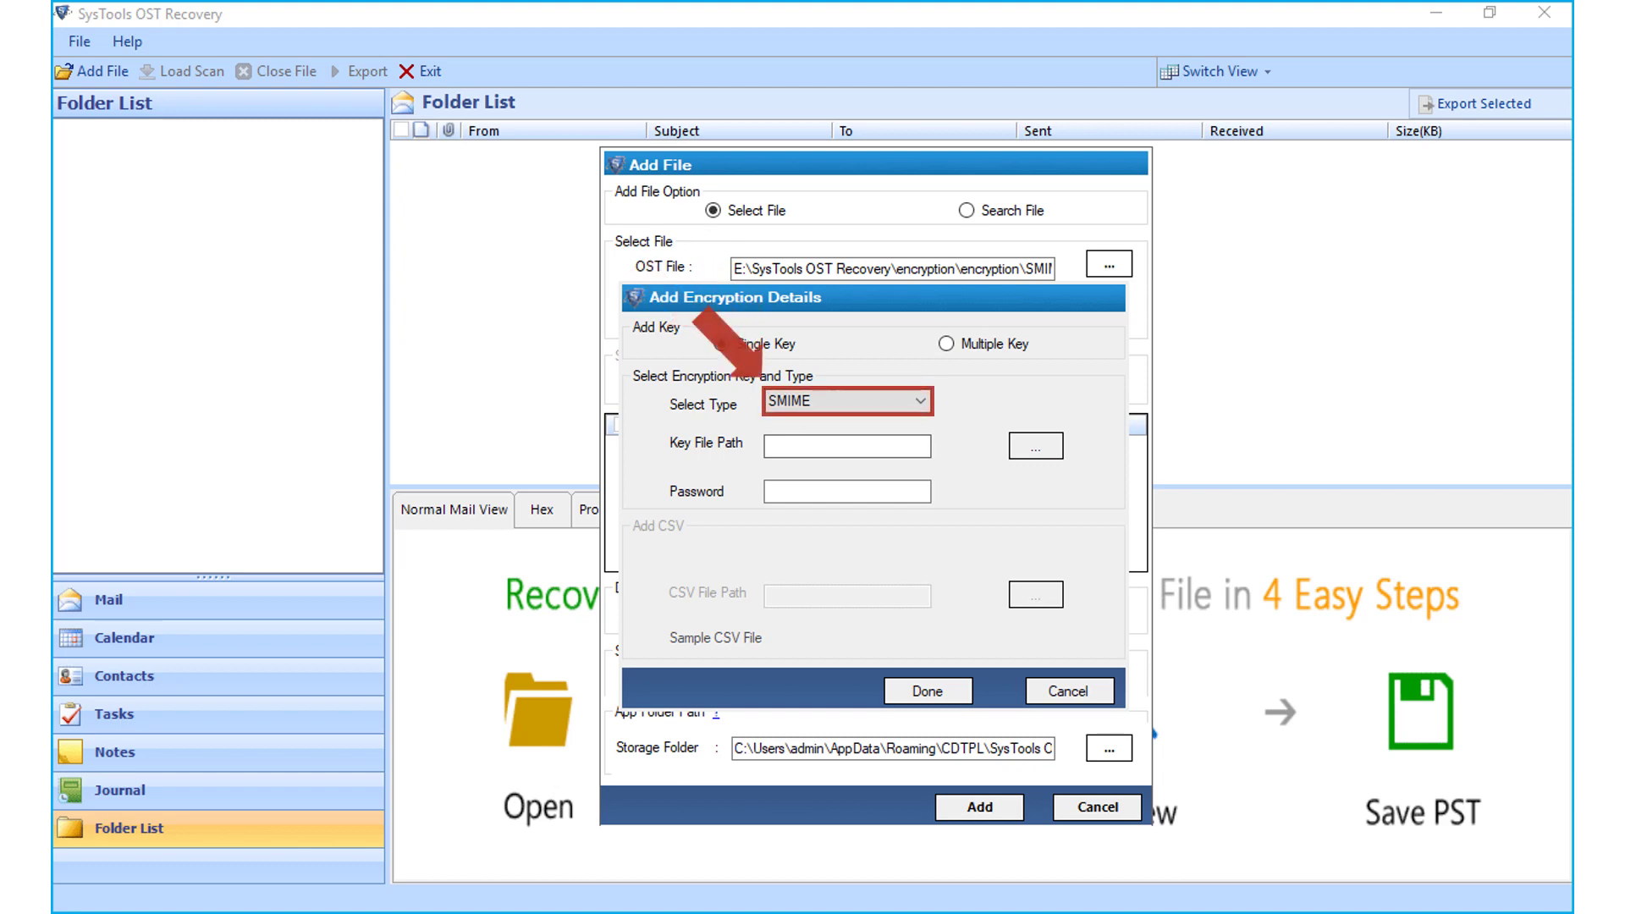
left_click(847, 400)
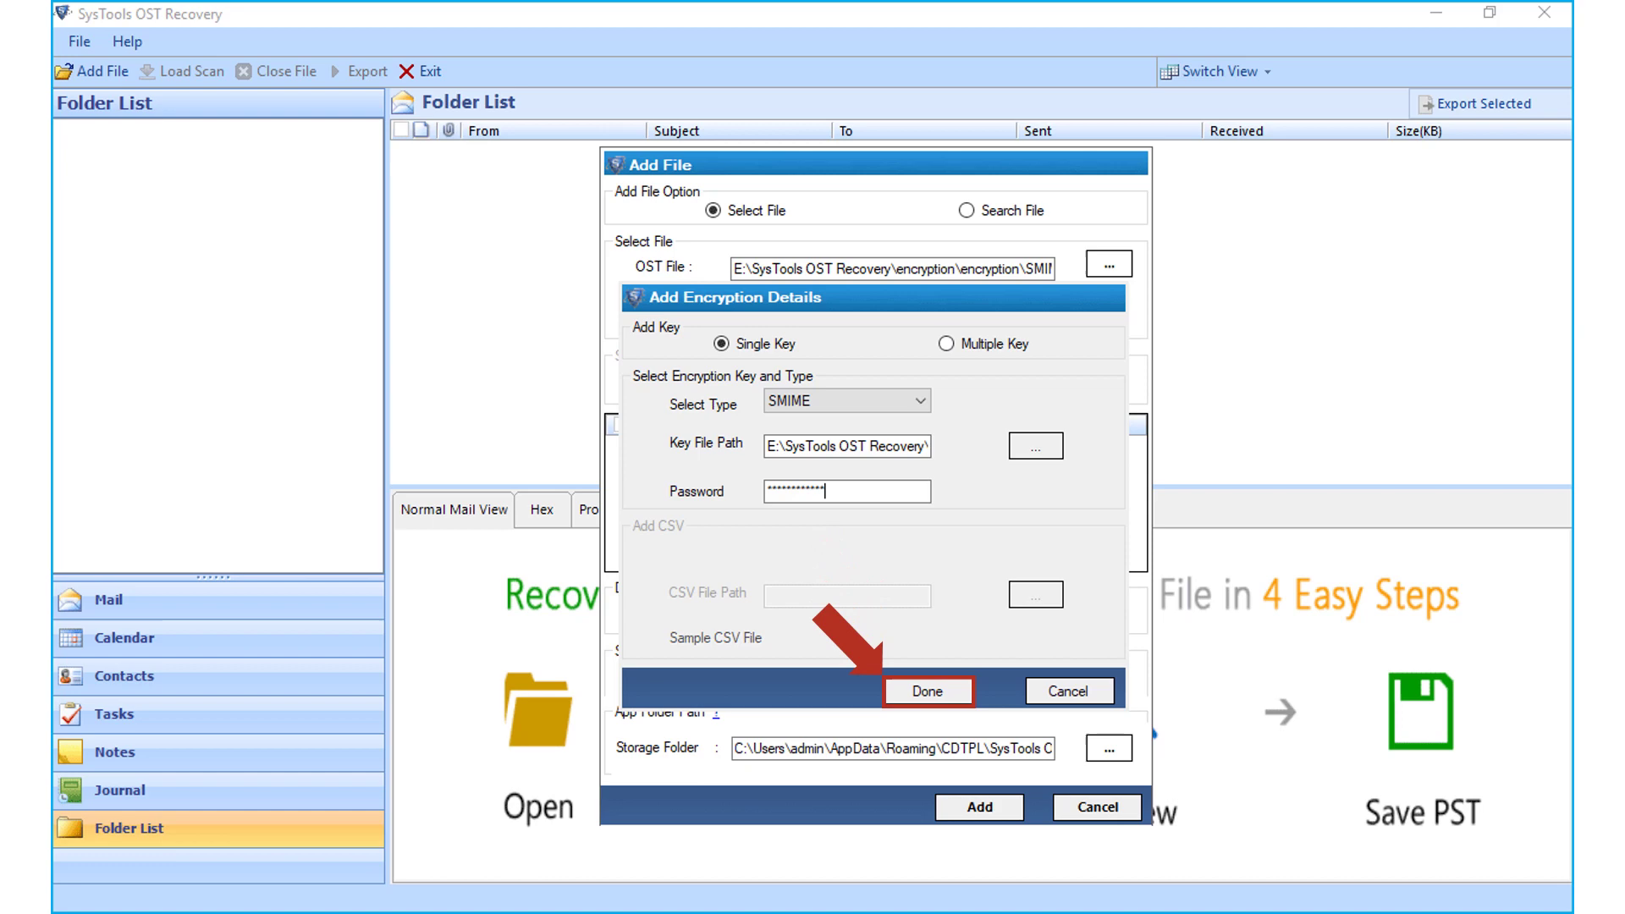
Confirm the SMIME key details and switch the scan mode to Advance.
left_click(927, 691)
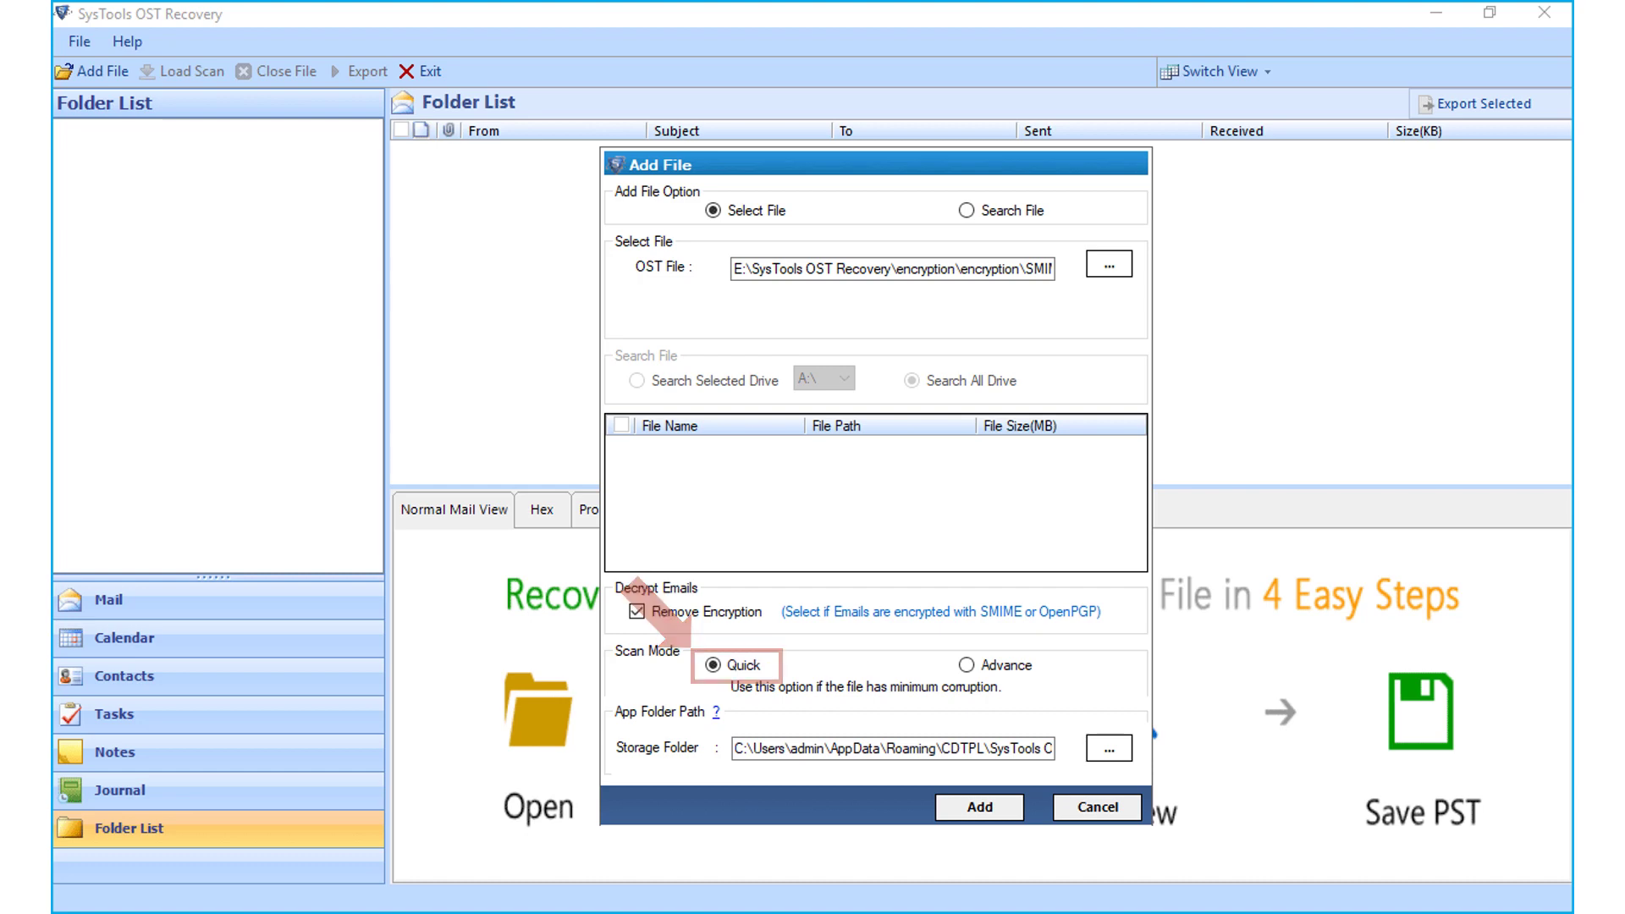
left_click(966, 666)
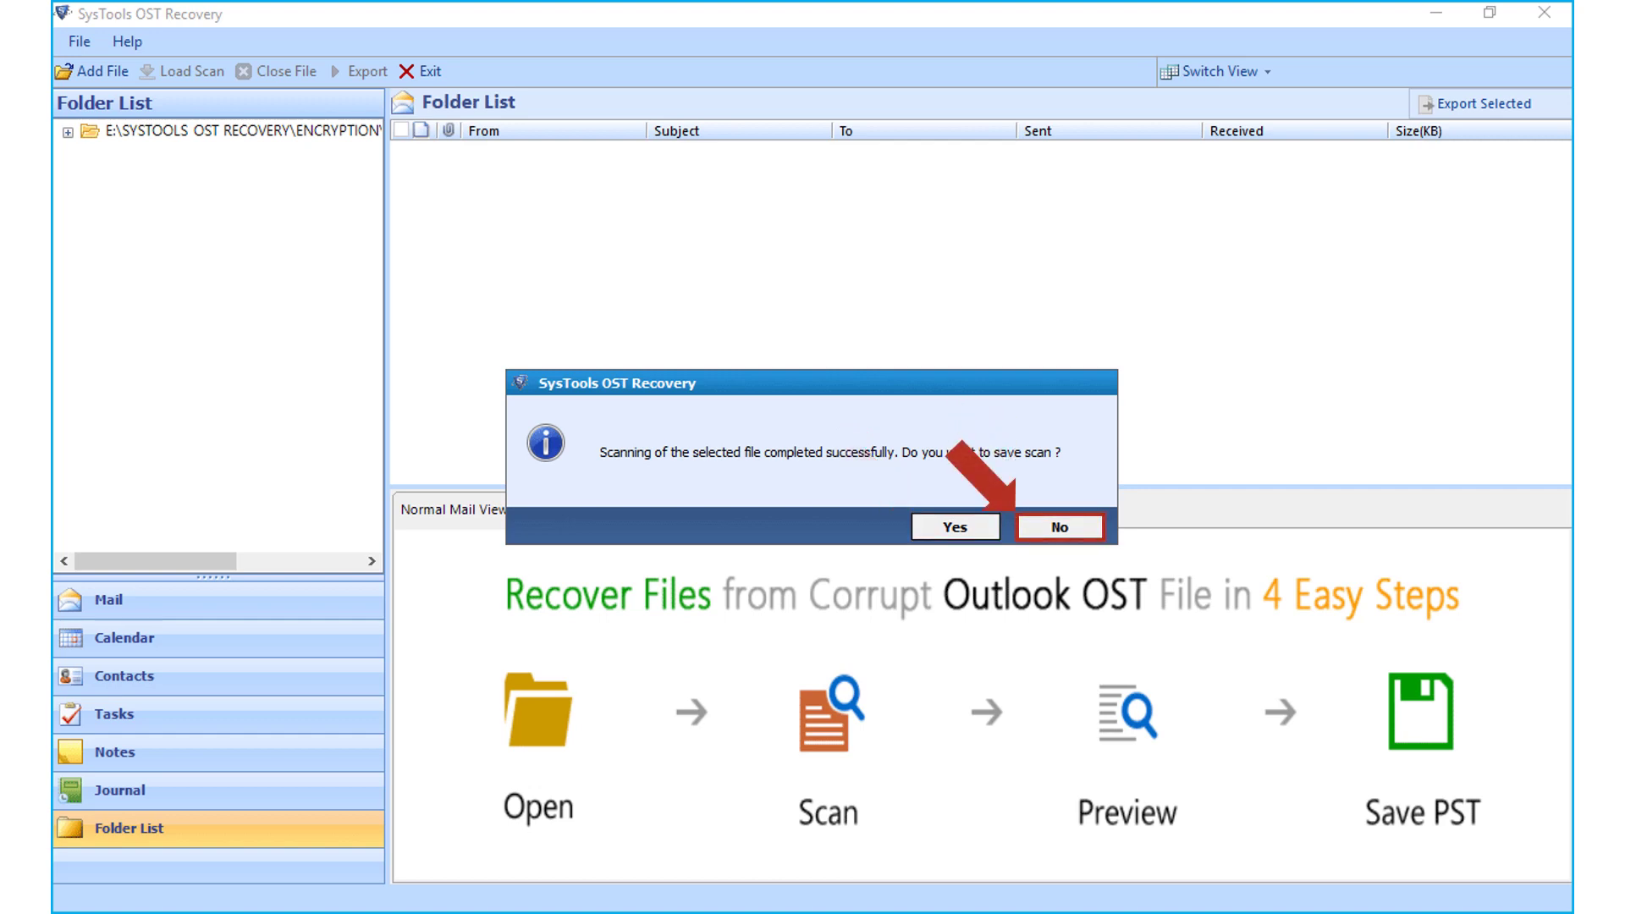
Decline saving the finished scan.
left_click(1059, 527)
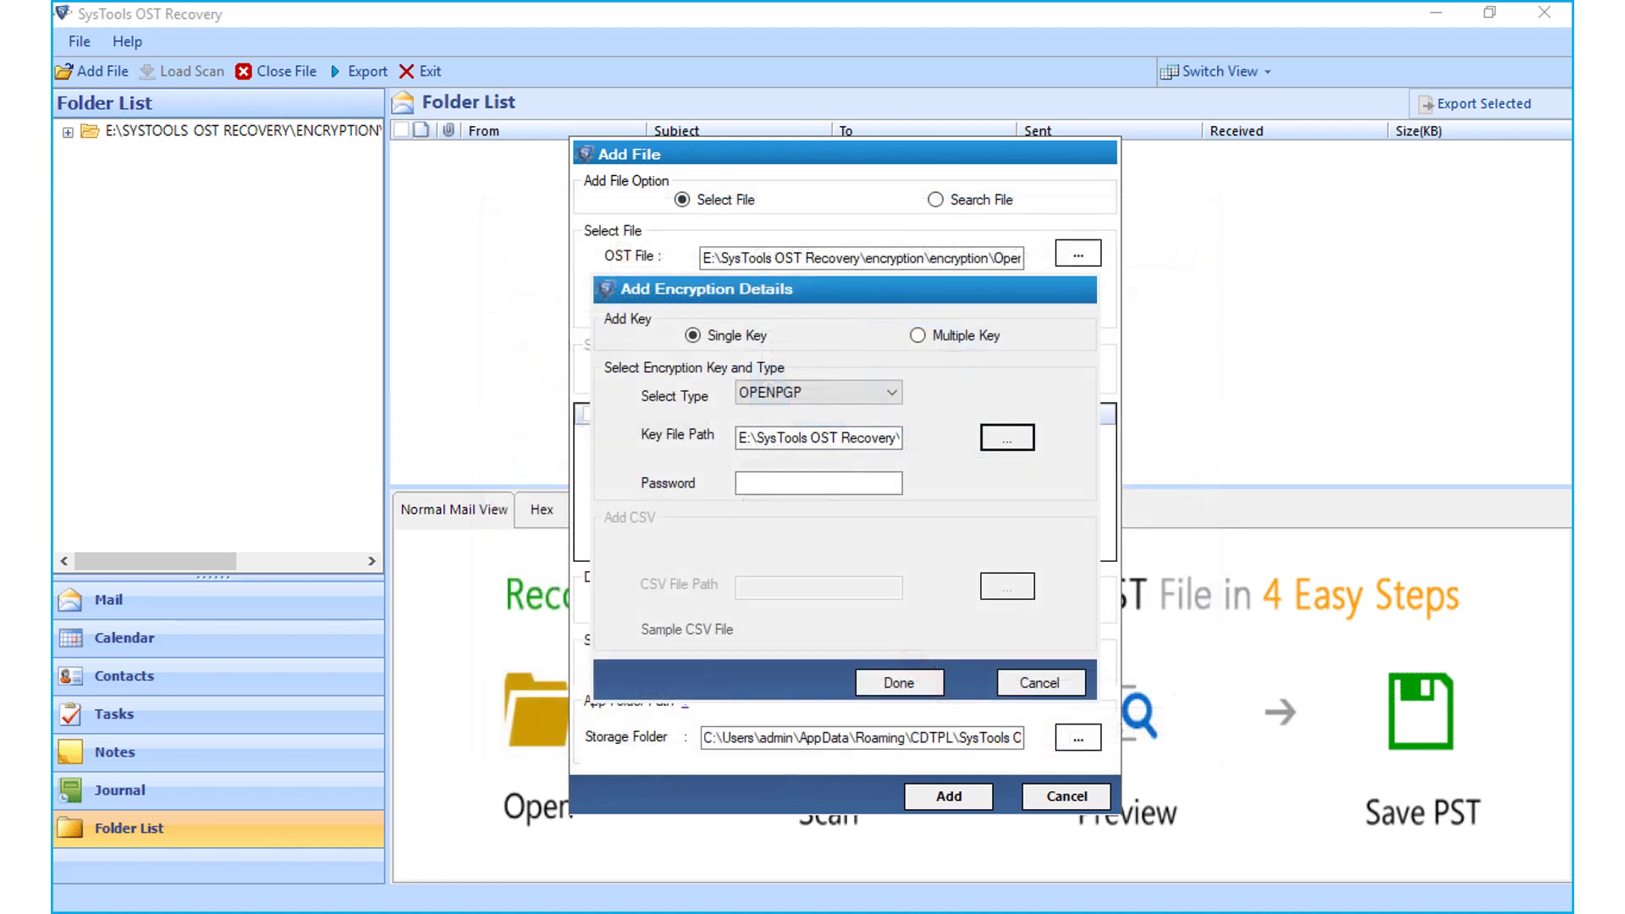
type("************")
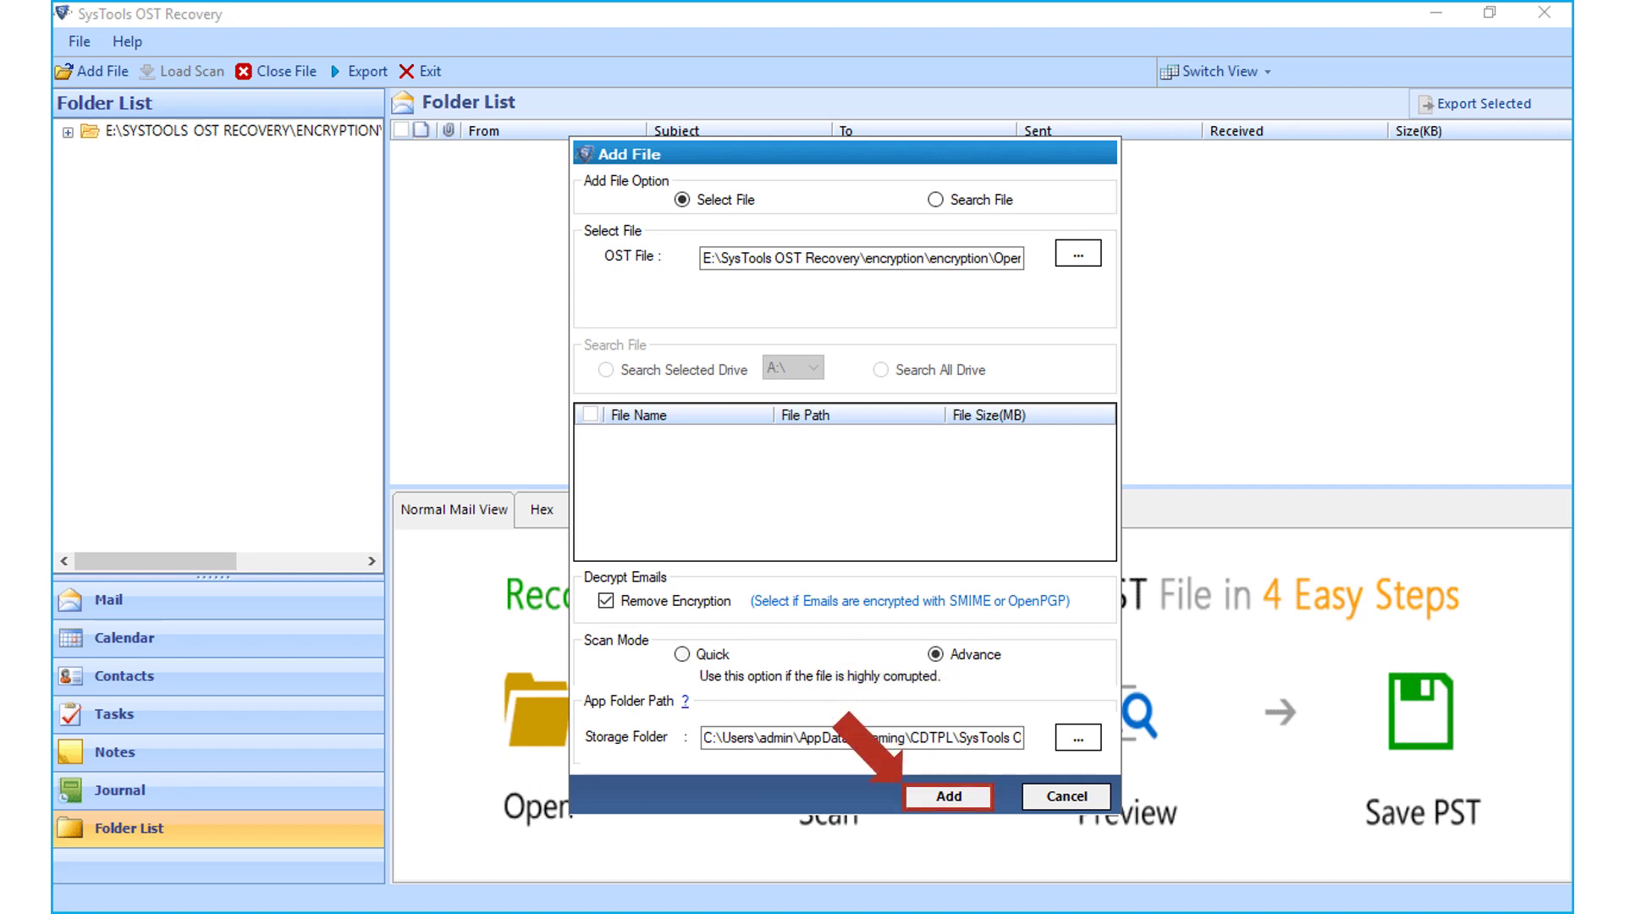
Add the OpenPGP OST file and start its scan.
left_click(948, 795)
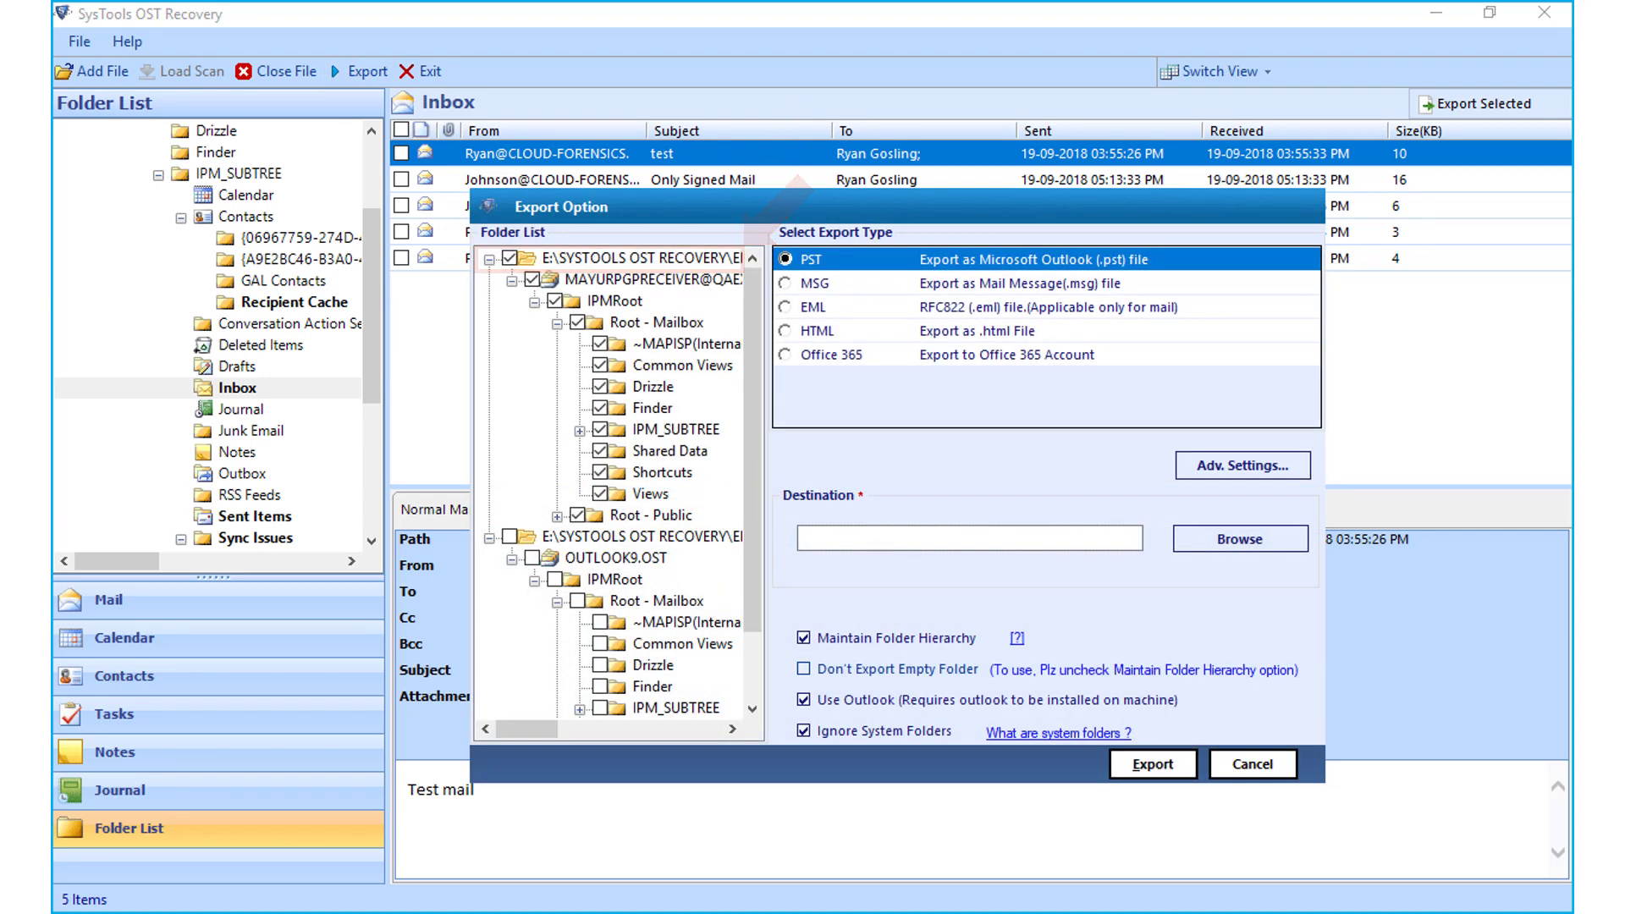
Include the second OST file in the export and start the PST export.
left_click(509, 536)
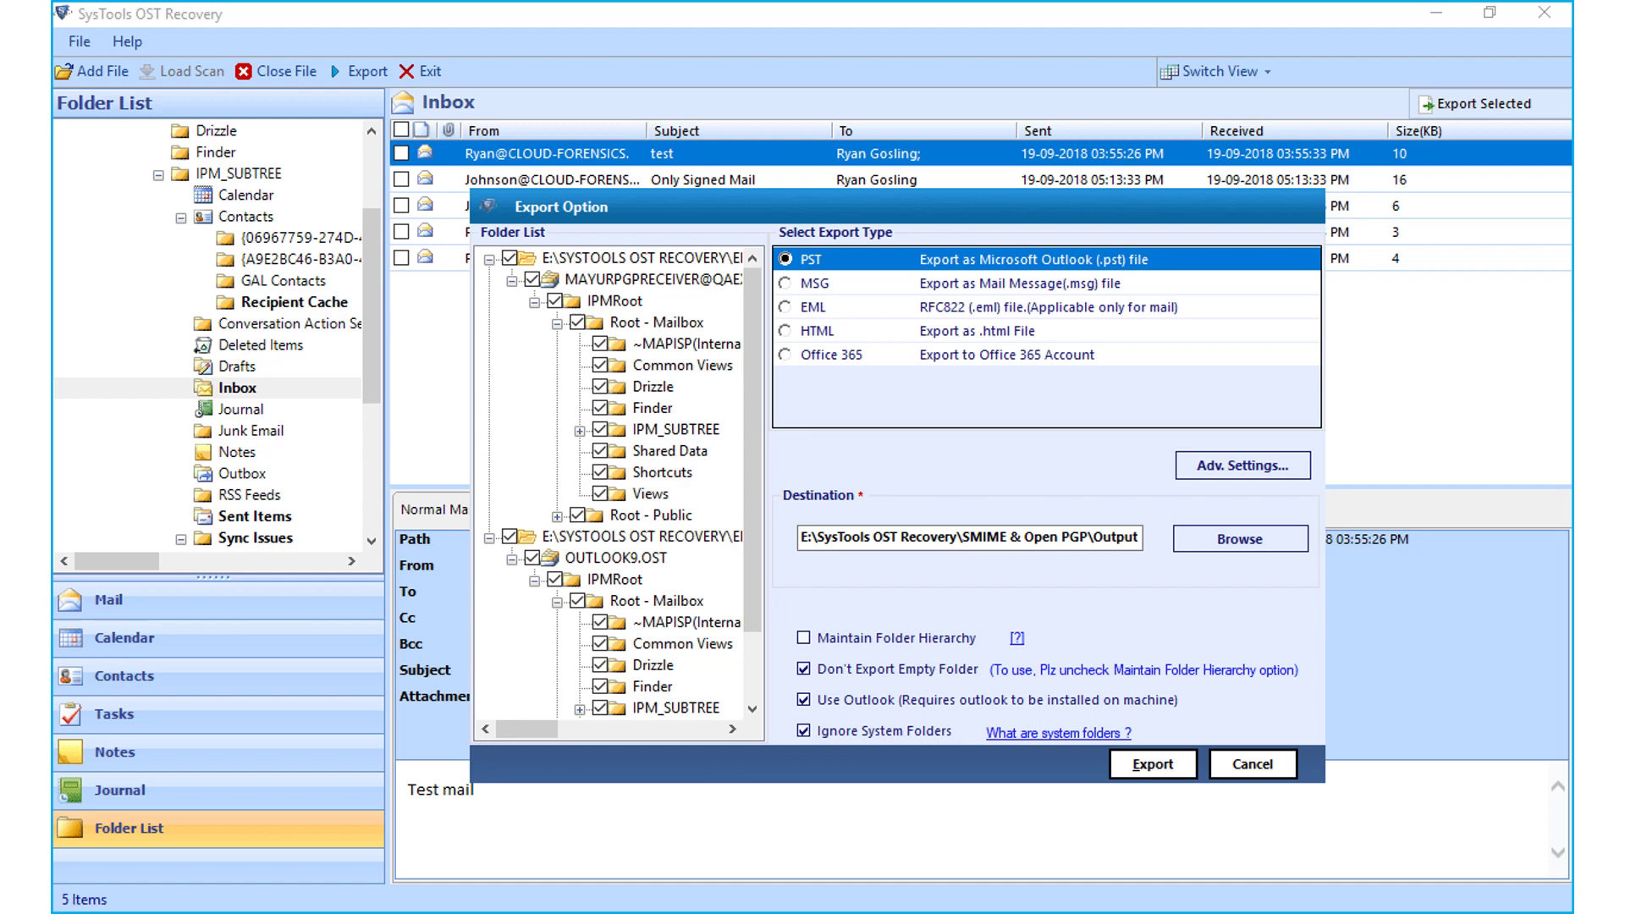
left_click(1153, 763)
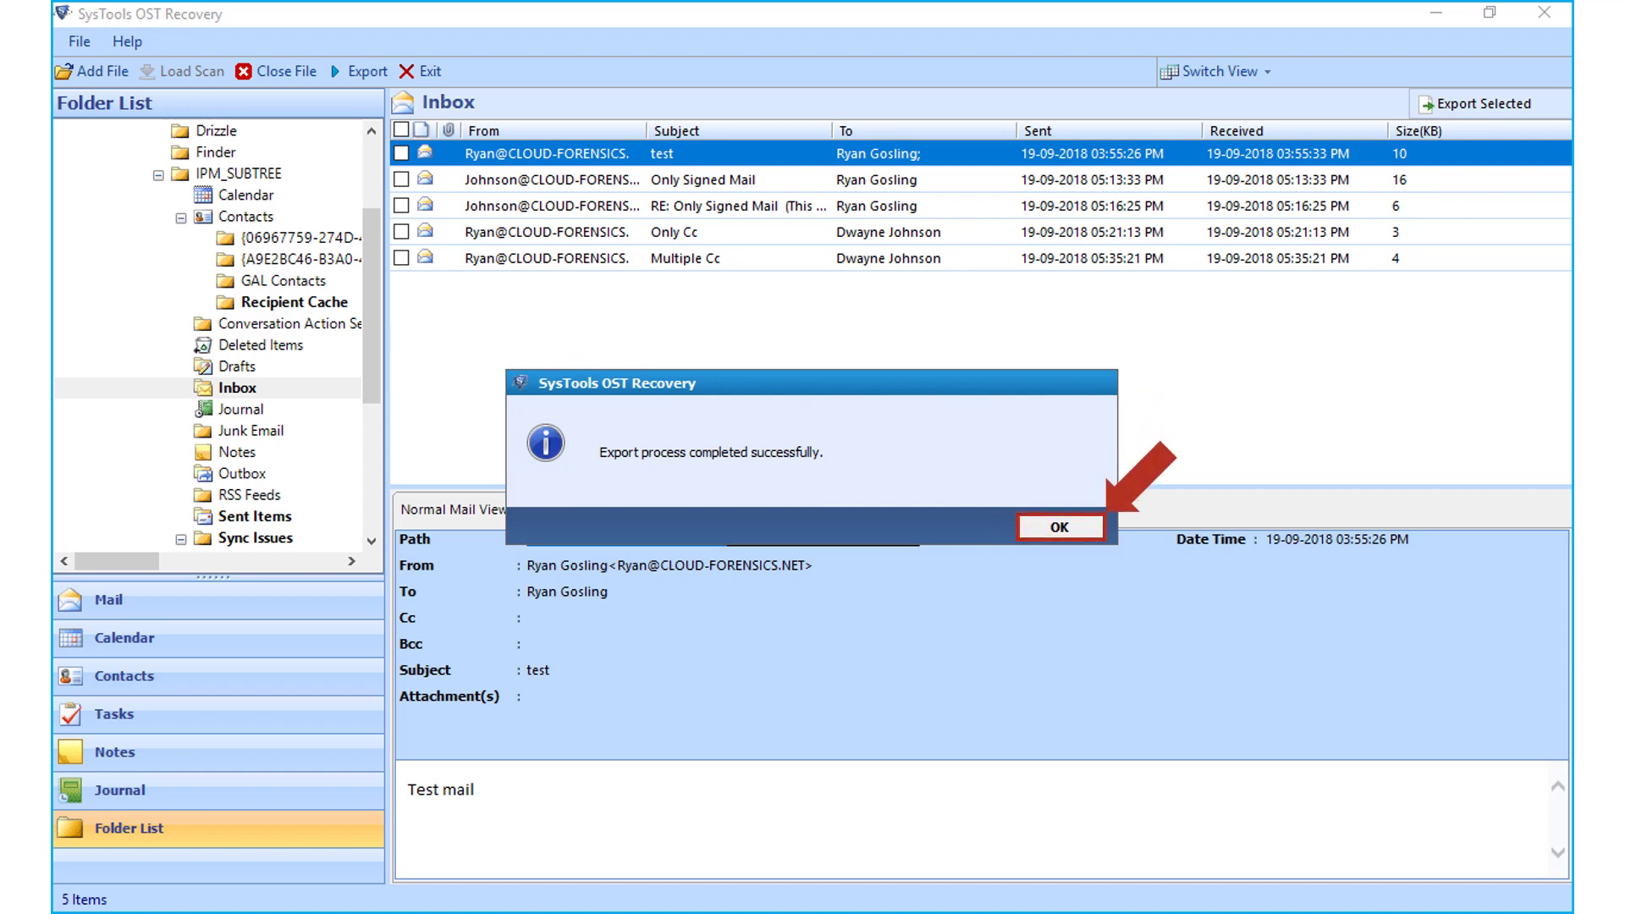
Dismiss the completion message, save Export Report.csv, and confirm closing the report window.
key("Return")
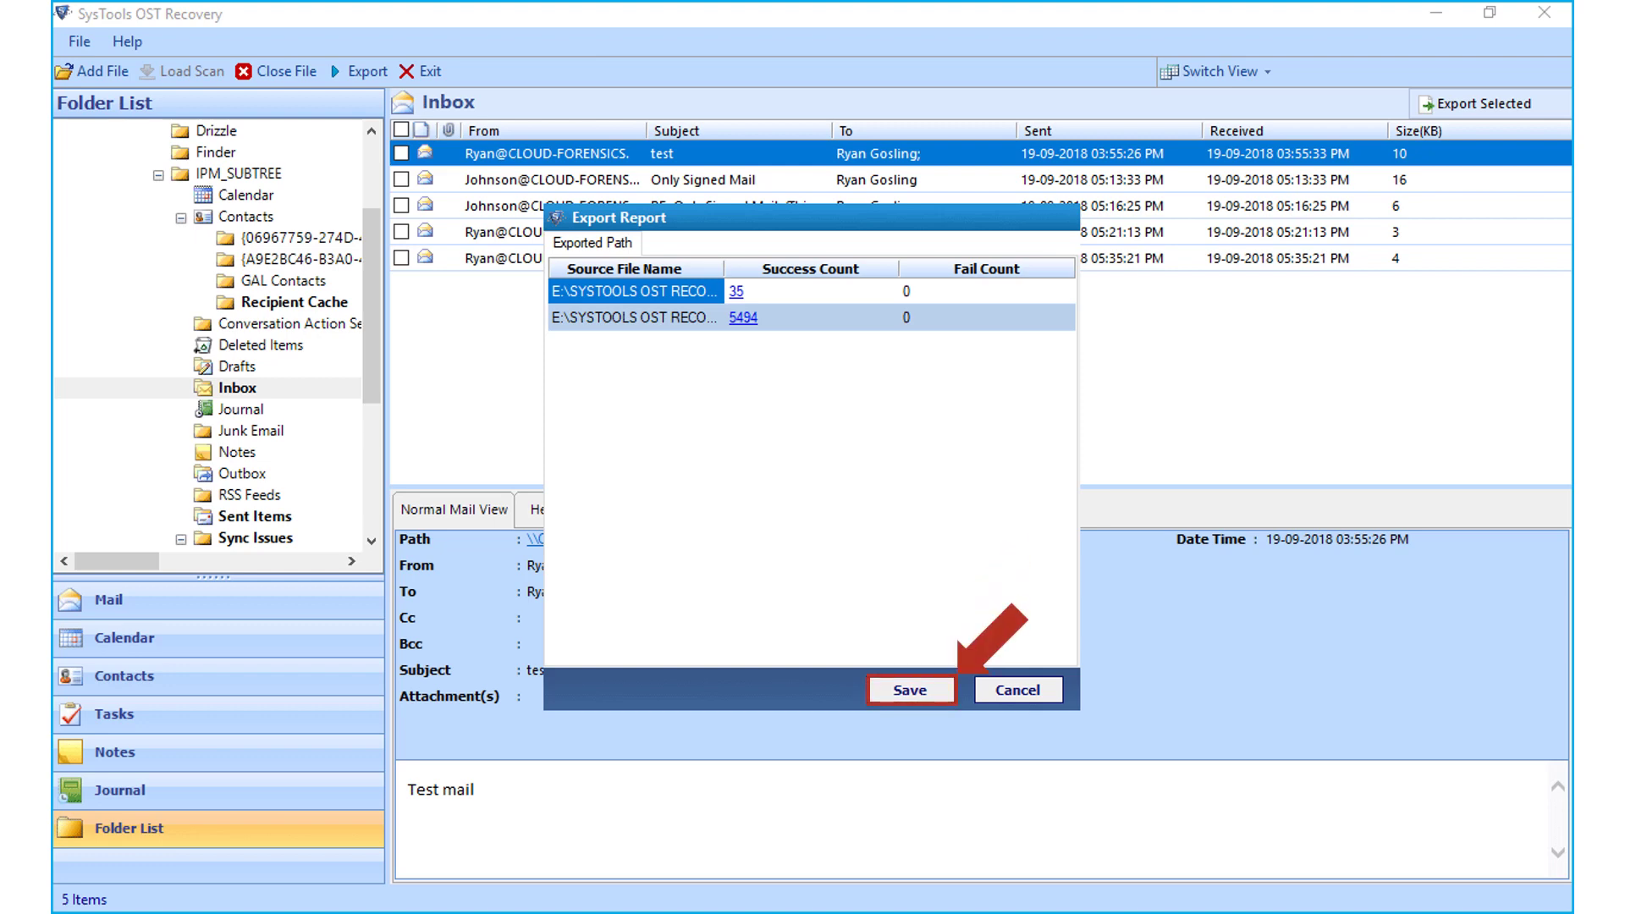
left_click(909, 690)
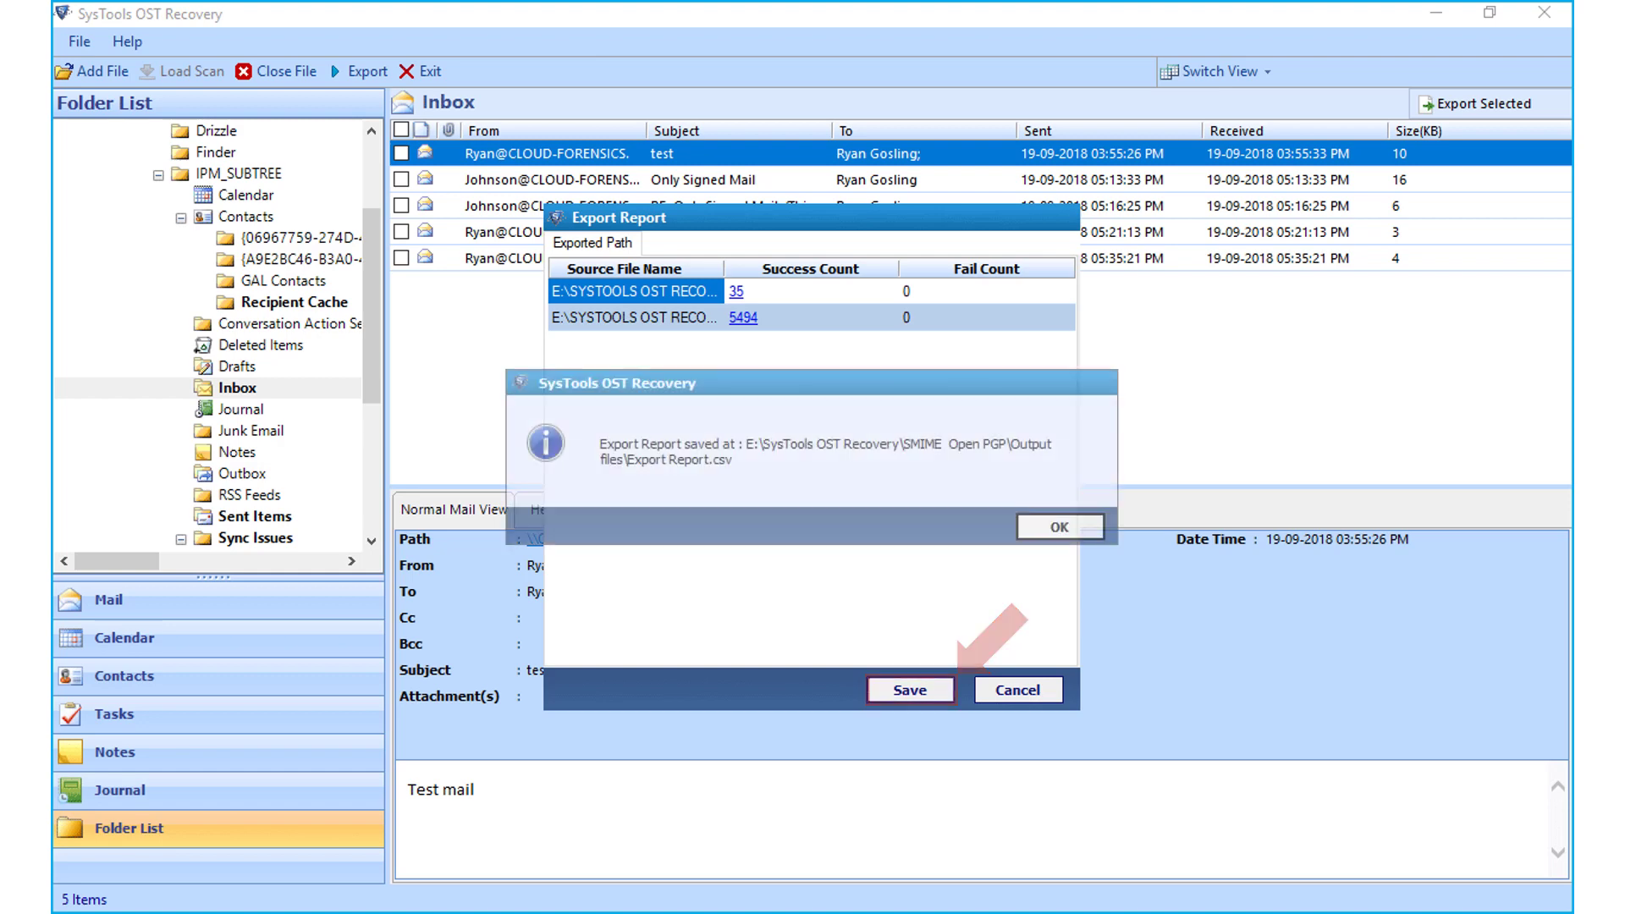
left_click(1059, 527)
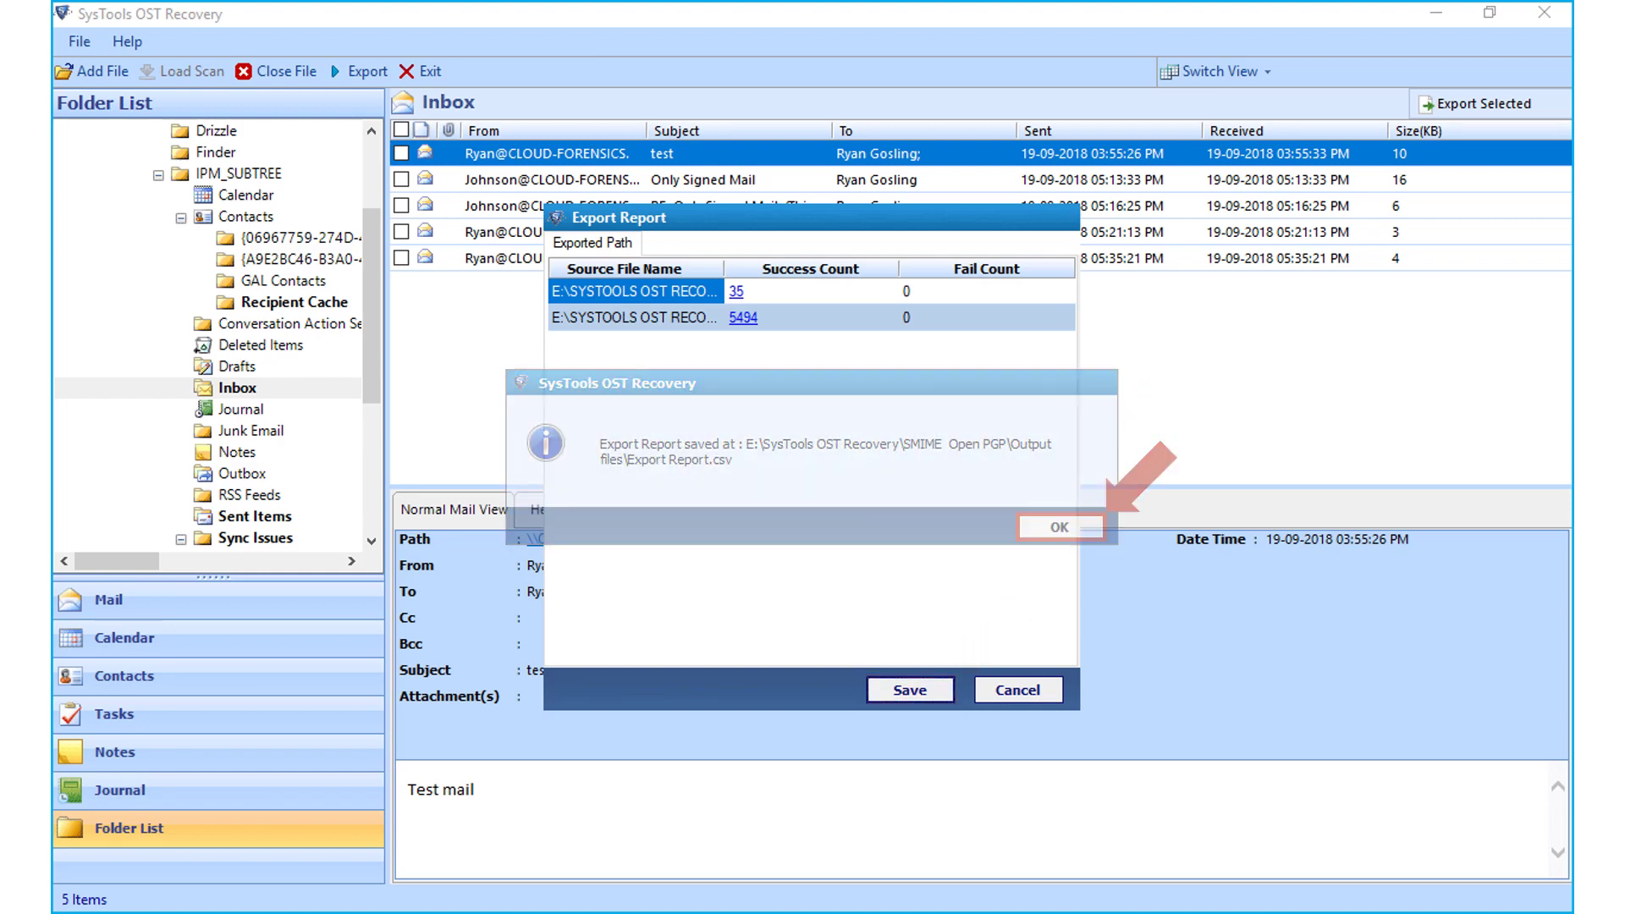
left_click(1017, 689)
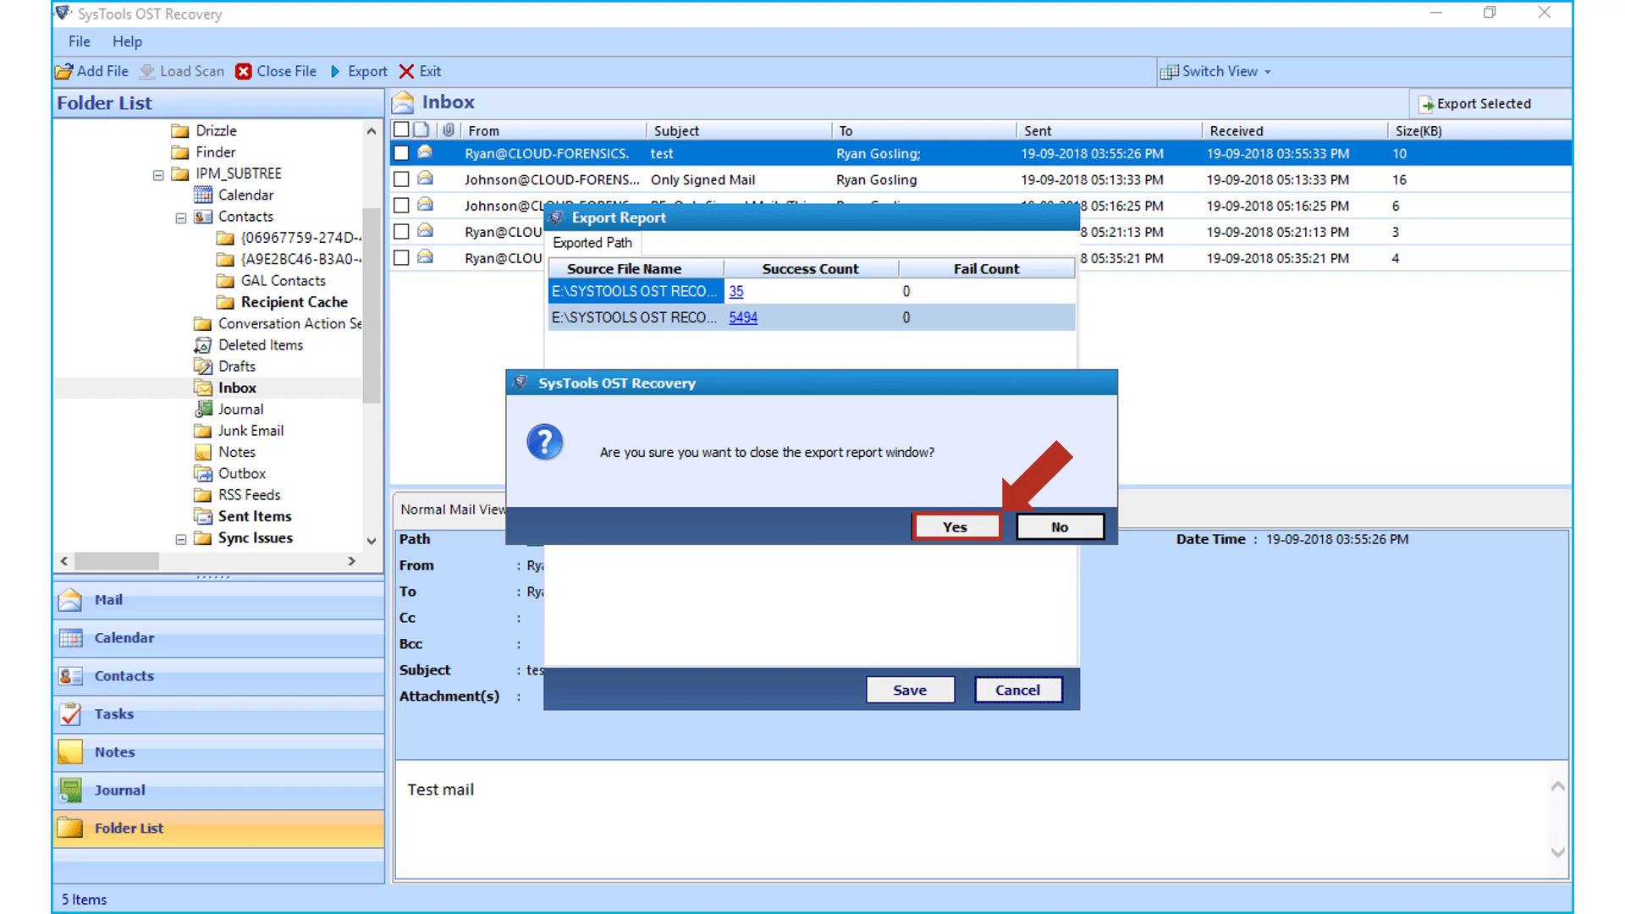
left_click(955, 528)
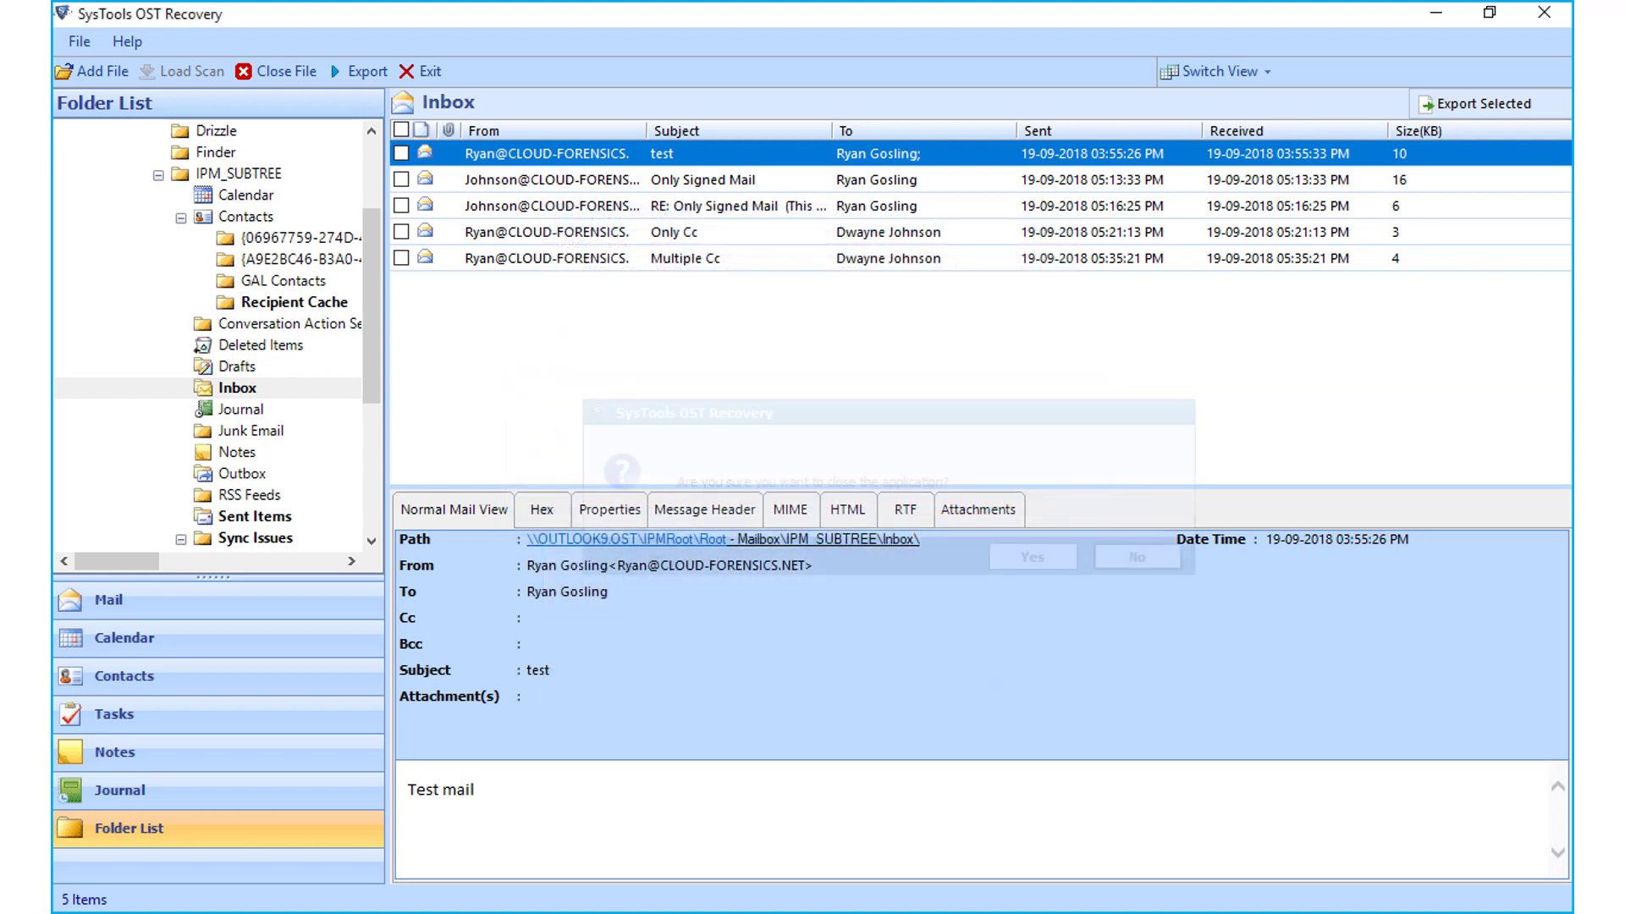